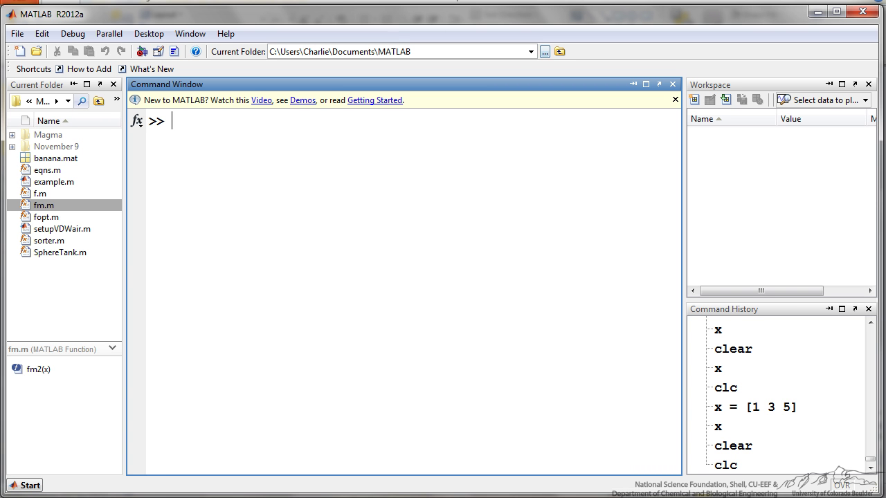
# Point out the current working folder path and the example.m file in the folder list.
pyautogui.click(387, 51)
pyautogui.press('End')
pyautogui.moveTo(411, 51); pyautogui.dragTo(269, 51)
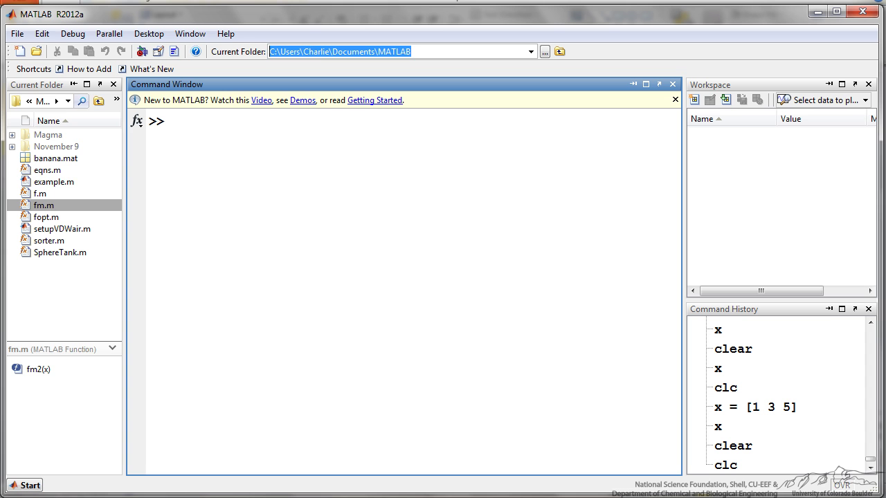
pyautogui.click(54, 181)
pyautogui.click(402, 277)
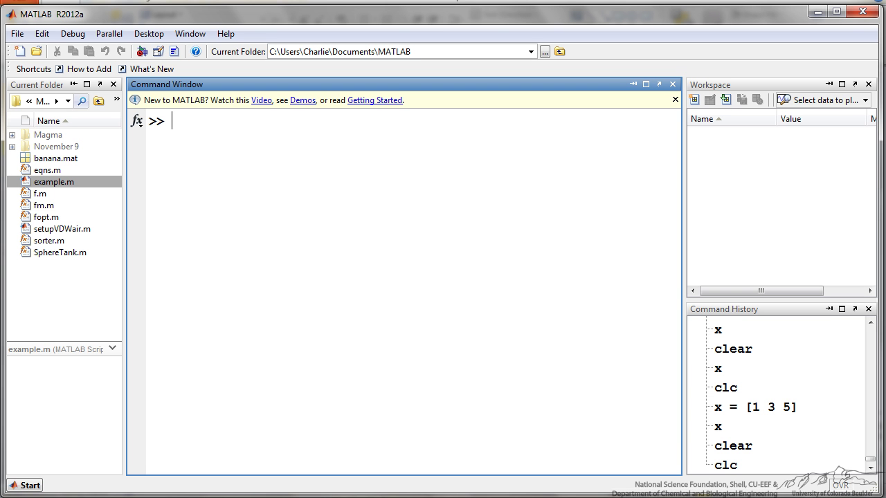
# Assign x = 5 with its value echoed, and y = 6 with output suppressed.
pyautogui.write('x = 5')
pyautogui.press('Return')
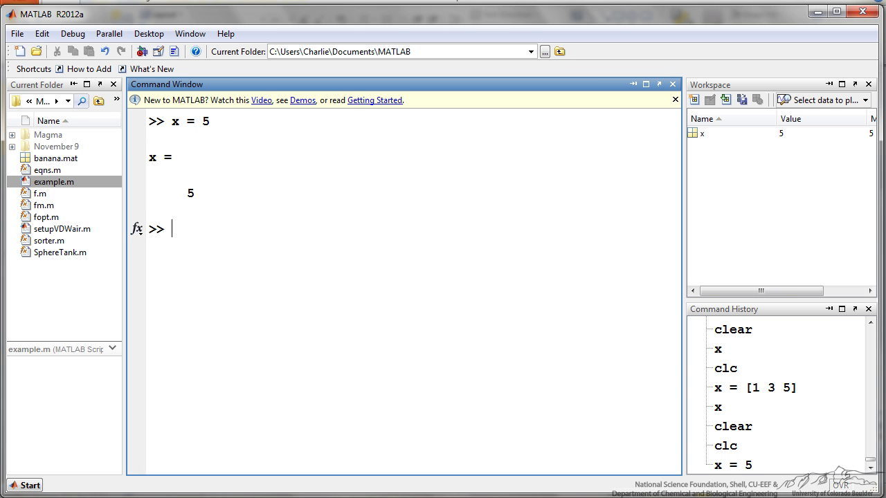
pyautogui.write('y = 6')
pyautogui.write(';')
pyautogui.press('Return')
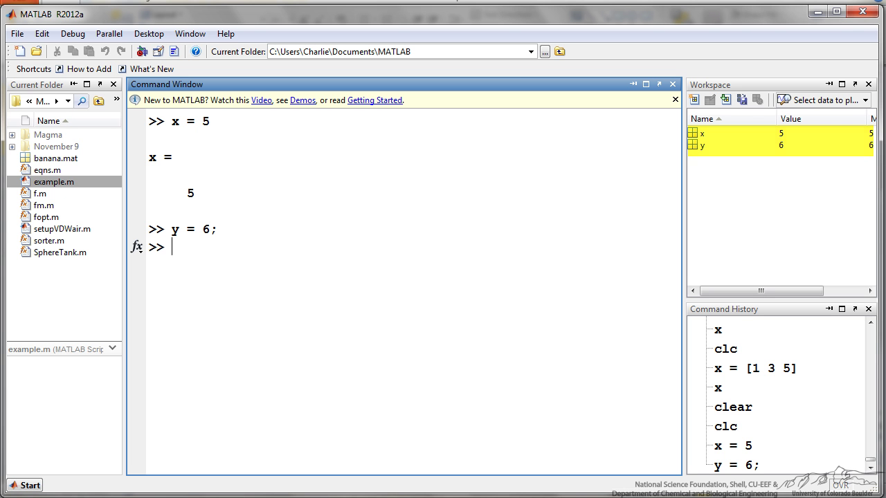
# In the Variable Editor, fill x's second and third cells with 4 and 2, making [5,4,2].
pyautogui.doubleClick(694, 133)
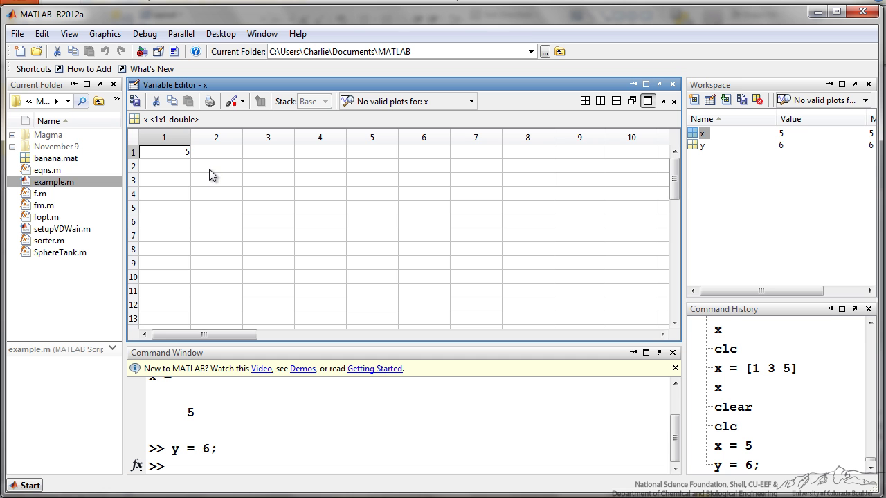
pyautogui.click(226, 155)
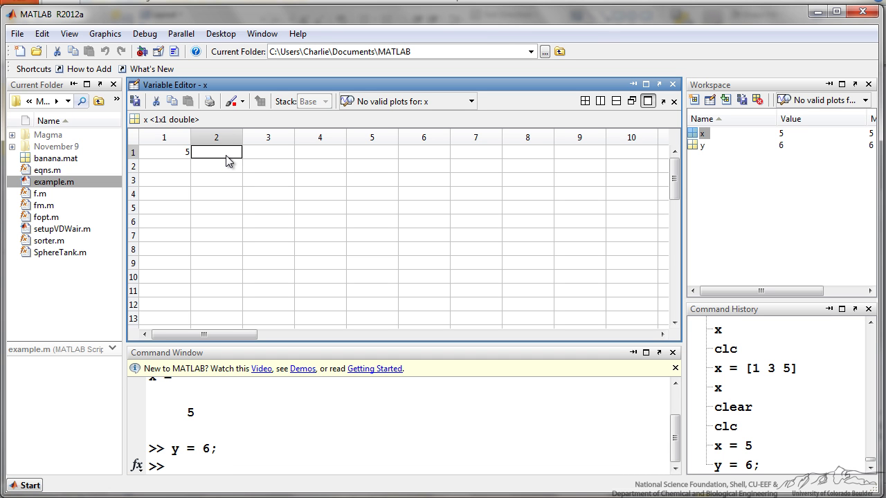
pyautogui.write('4')
pyautogui.press('Tab')
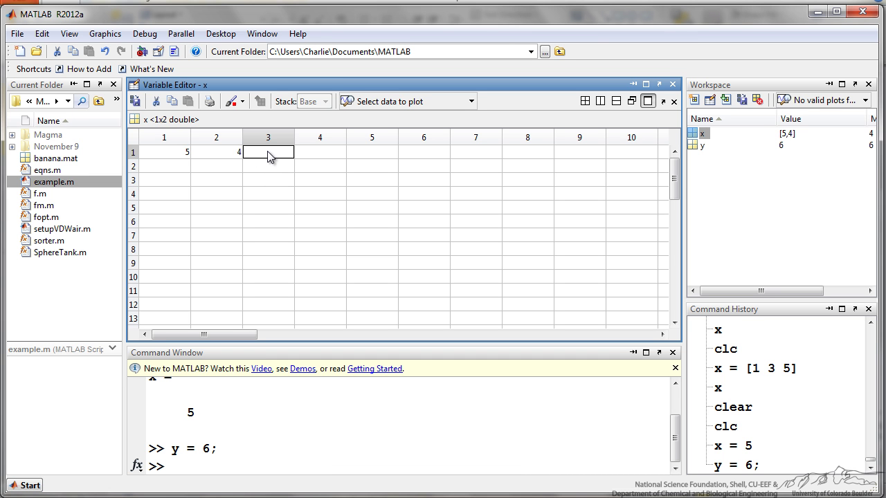
pyautogui.write('2')
pyautogui.press('Return')
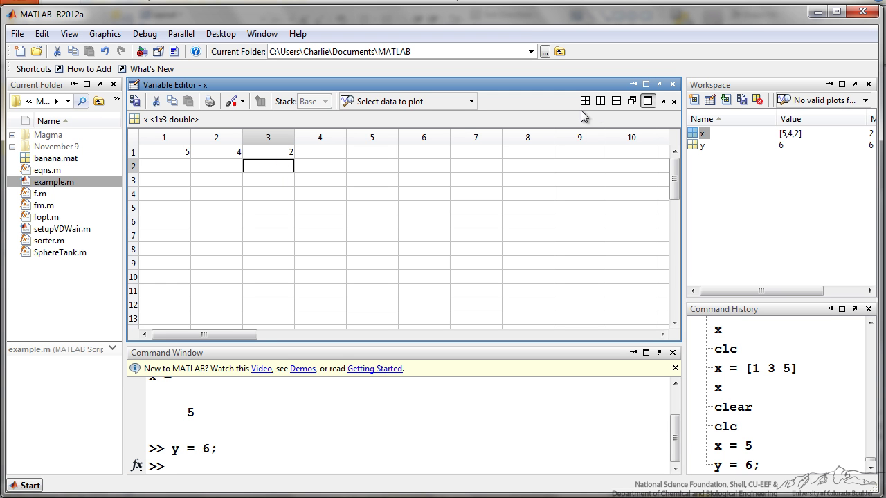
pyautogui.click(671, 84)
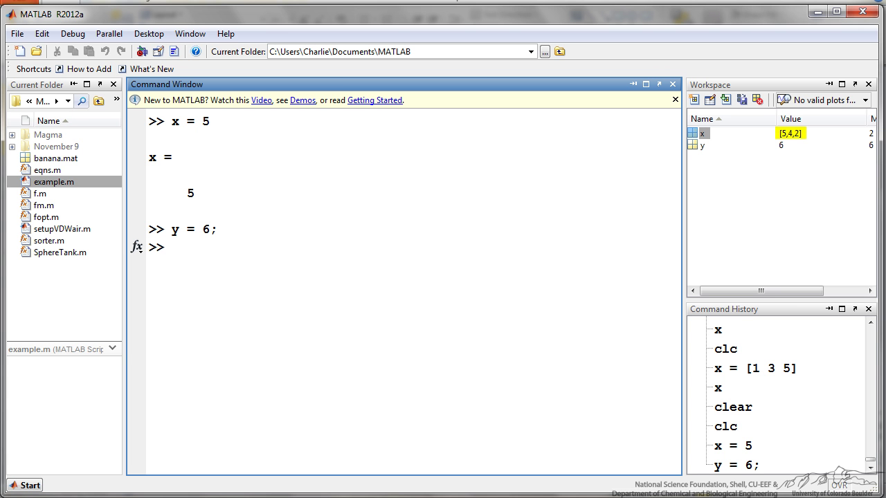
# Display x as 5 4 2 and add a new Workspace variable named z.
pyautogui.write('x')
pyautogui.press('Return')
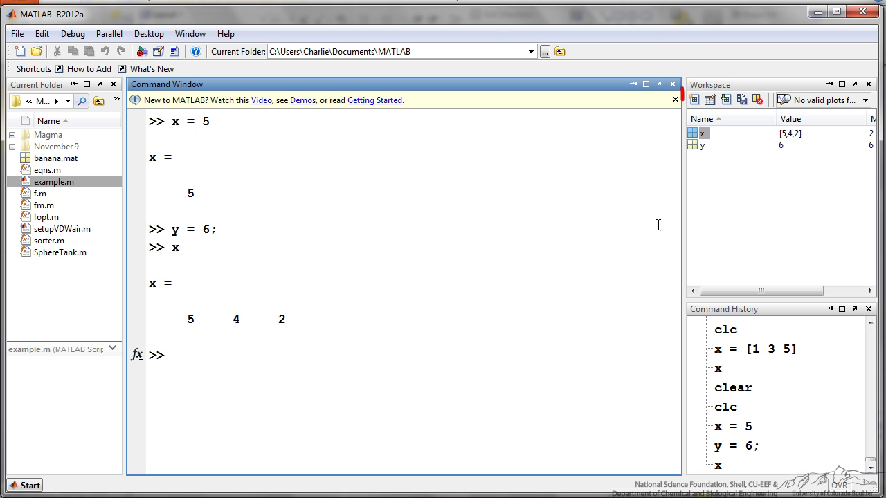
pyautogui.click(695, 101)
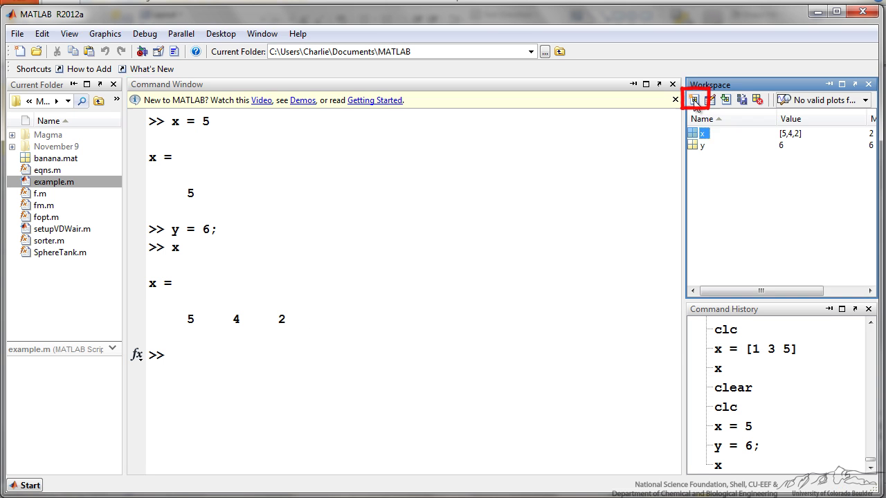
pyautogui.write('z')
pyautogui.press('Return')
pyautogui.click(794, 158)
# Give z the value 7 and silently assign Temperature = 300.
pyautogui.write('6')
pyautogui.write('7')
pyautogui.press('Return')
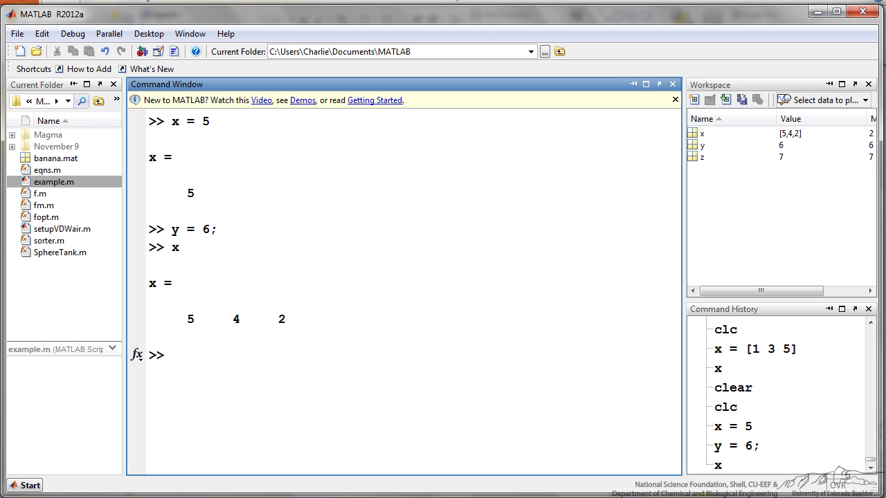
pyautogui.write('Temperature = 300;')
pyautogui.press('Return')
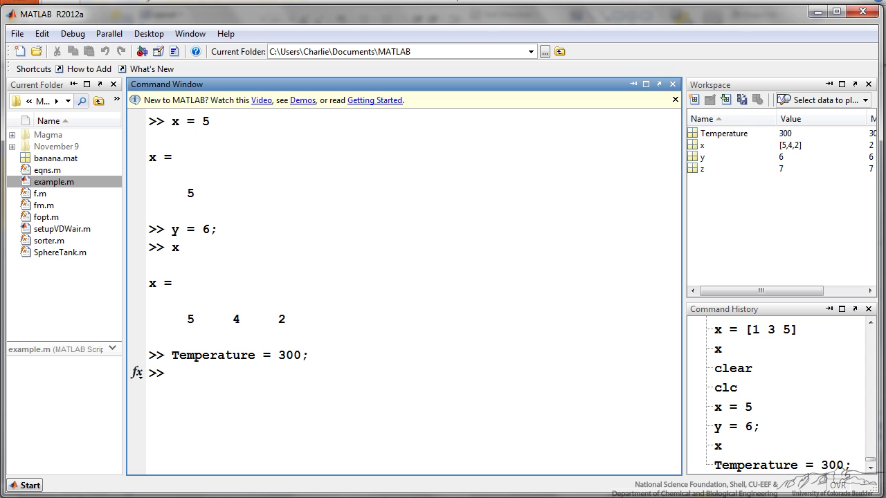
# Set M=100, g=9.8, L=2.5, c=3, x=2 and evaluate T = M*g*L*c/x/sqrt(c^2-x^2) as 1.6435e+03.
pyautogui.write('M = 100;')
pyautogui.write('c = 3;')
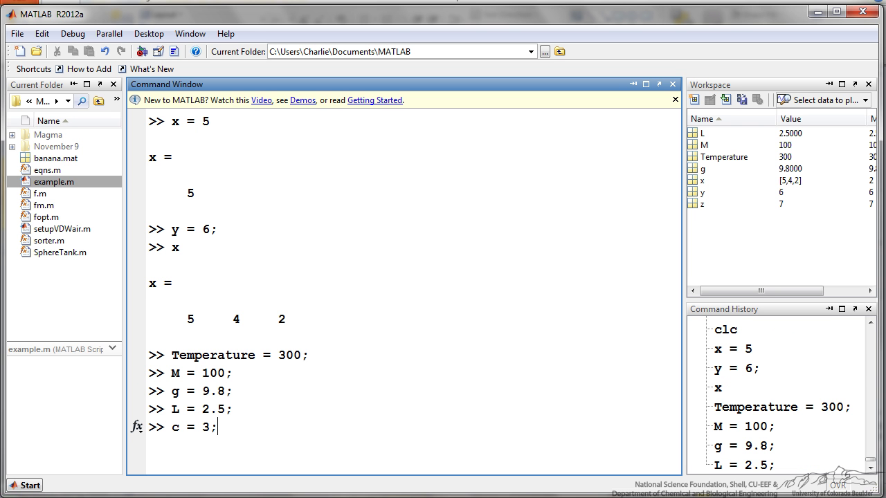
pyautogui.press('Return')
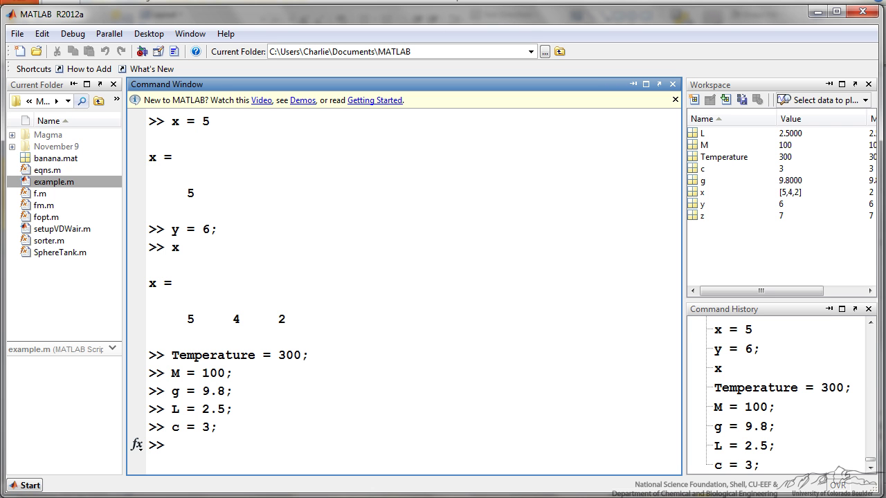
pyautogui.write('x = 2;')
pyautogui.press('Return')
pyautogui.write('T = M*g*L*c/x/sqrt(c^2-x^2)')
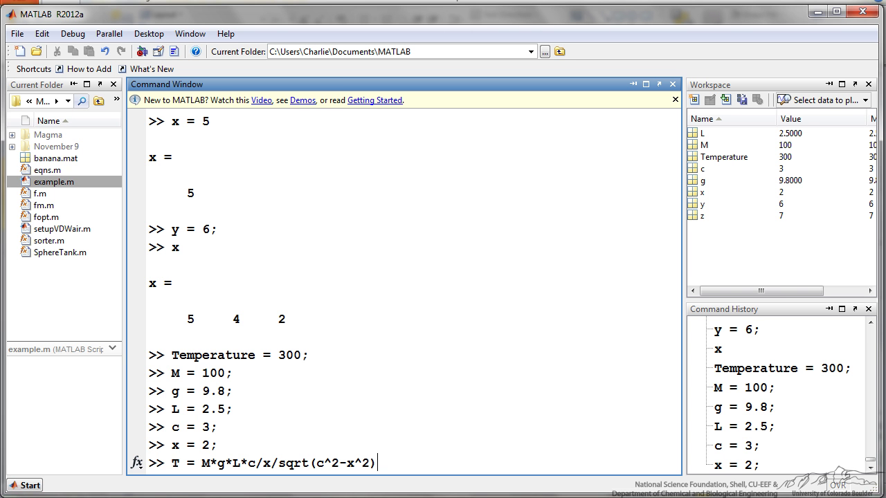
pyautogui.press('Return')
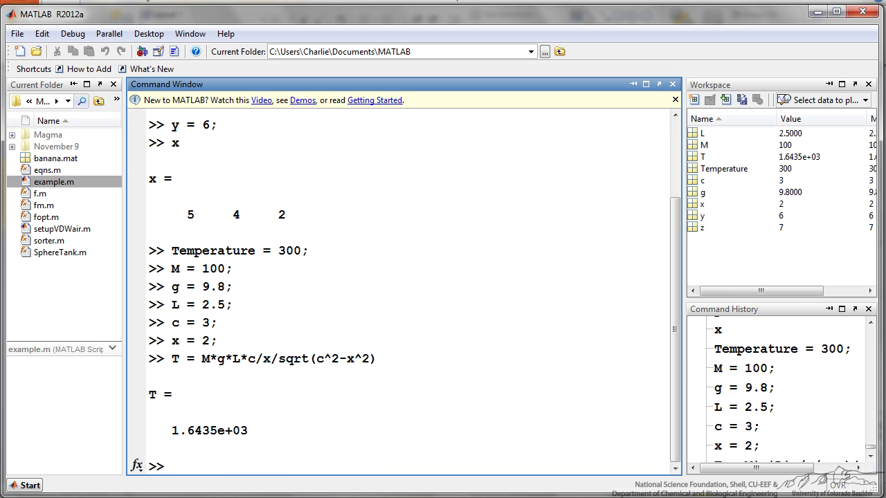
# Enter x = 0.5:0.1:2.5, pointing out its start, step and end values 0.5000 to 2.5000.
pyautogui.moveTo(171, 430); pyautogui.dragTo(247, 431)
pyautogui.write('x ')
pyautogui.write('= 0.5:')
pyautogui.write('0.1:')
pyautogui.write('2.5')
pyautogui.press('Home')
pyautogui.hotkey('shift', 'Right')
pyautogui.hotkey('shift', 'Right')
pyautogui.hotkey('shift', 'Right')
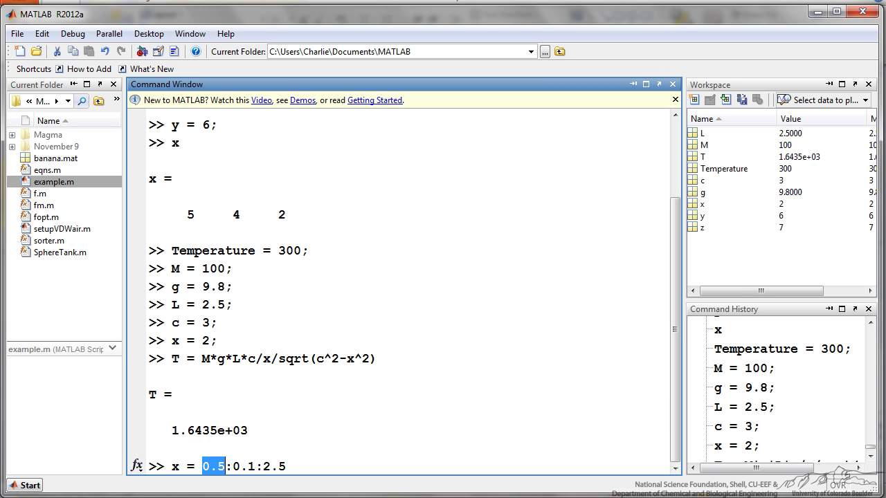
pyautogui.press('Right')
pyautogui.press('Right')
pyautogui.press('Right')
pyautogui.hotkey('shift', 'Right')
pyautogui.hotkey('shift', 'Right')
pyautogui.hotkey('shift', 'Right')
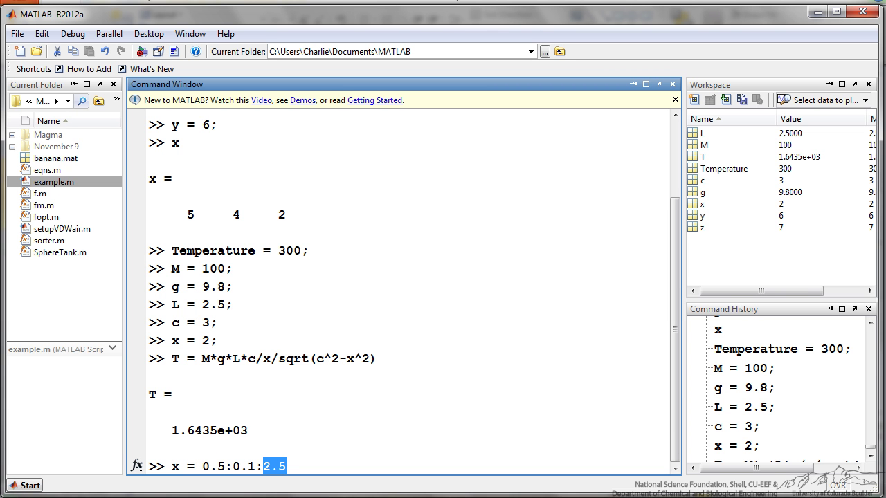
pyautogui.press('Left')
pyautogui.press('Left')
pyautogui.press('Left')
pyautogui.hotkey('shift', 'Right')
pyautogui.hotkey('shift', 'Right')
pyautogui.hotkey('shift', 'Right')
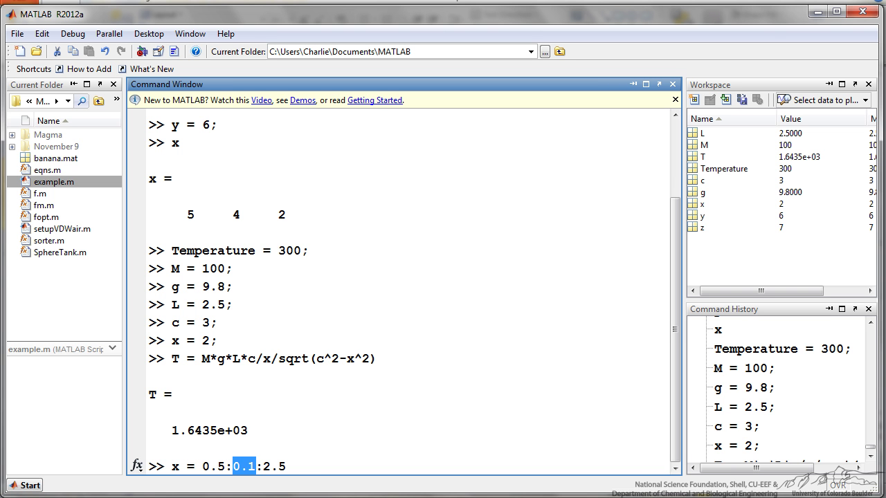
pyautogui.press('End')
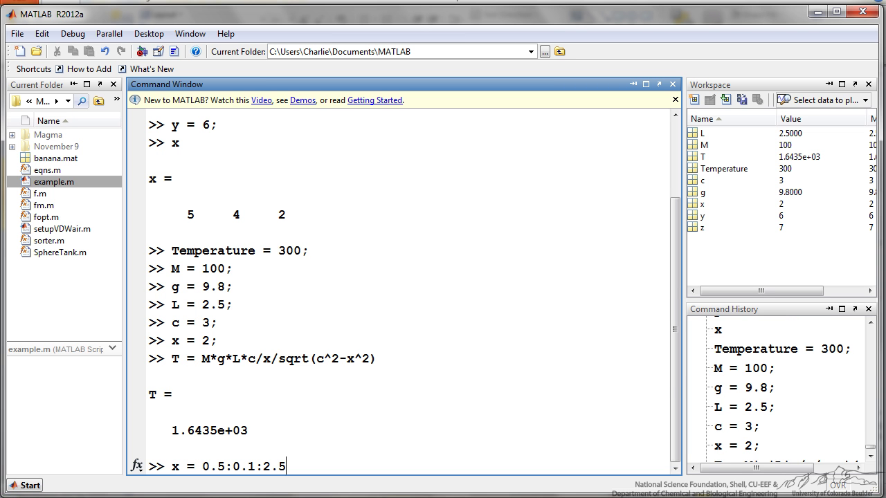
pyautogui.press('Return')
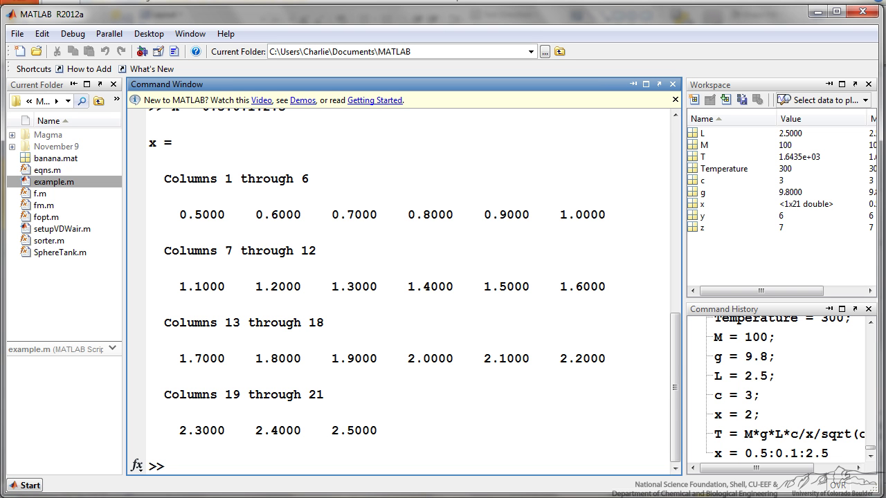
pyautogui.moveTo(324, 429); pyautogui.dragTo(378, 430)
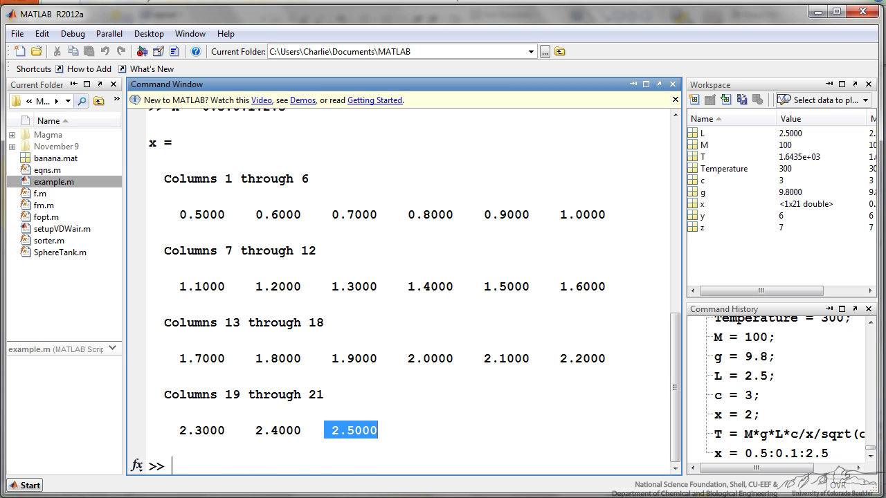
# Recall the earlier T formula from the command history.
pyautogui.press('Up')
pyautogui.press('Up')
pyautogui.press('Escape')
pyautogui.press('Up')
pyautogui.press('Up')
pyautogui.press('Down')
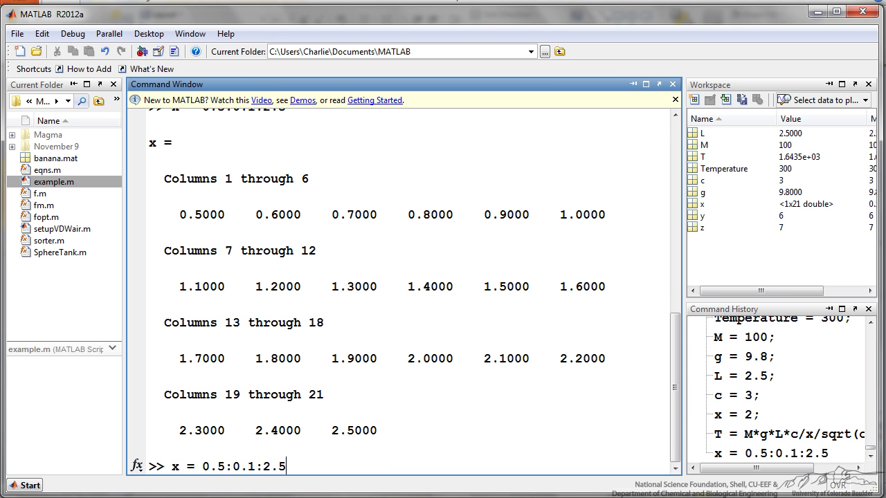
pyautogui.press('Up')
pyautogui.press('Up')
pyautogui.press('Up')
pyautogui.press('Up')
pyautogui.press('Down')
pyautogui.press('Down')
pyautogui.press('Down')
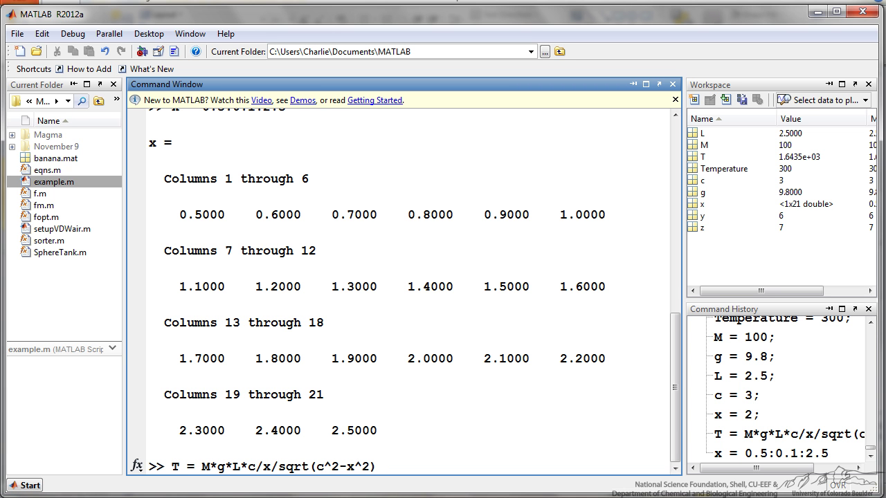
# Make the T formula element-wise with ./ and .^ and evaluate it for all 21 x values.
pyautogui.press('Right')
pyautogui.press('Left')
pyautogui.press('Left')
pyautogui.write('.')
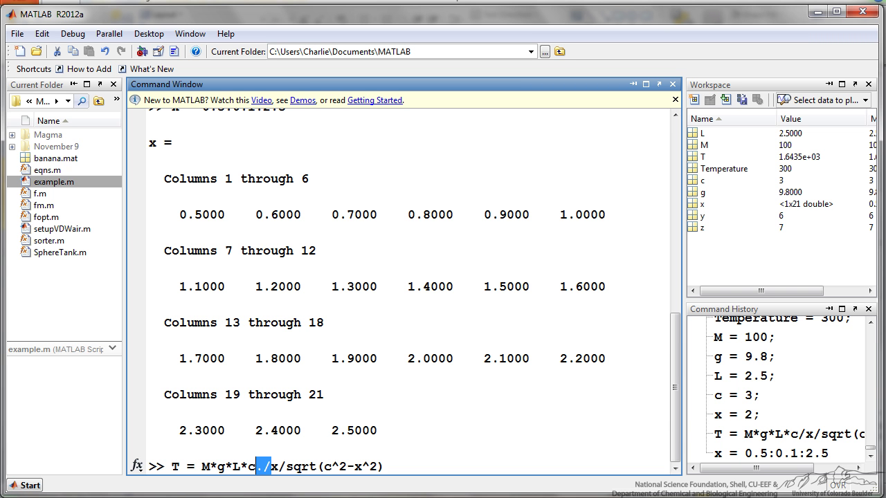
pyautogui.press('Right')
pyautogui.press('Right')
pyautogui.write('.')
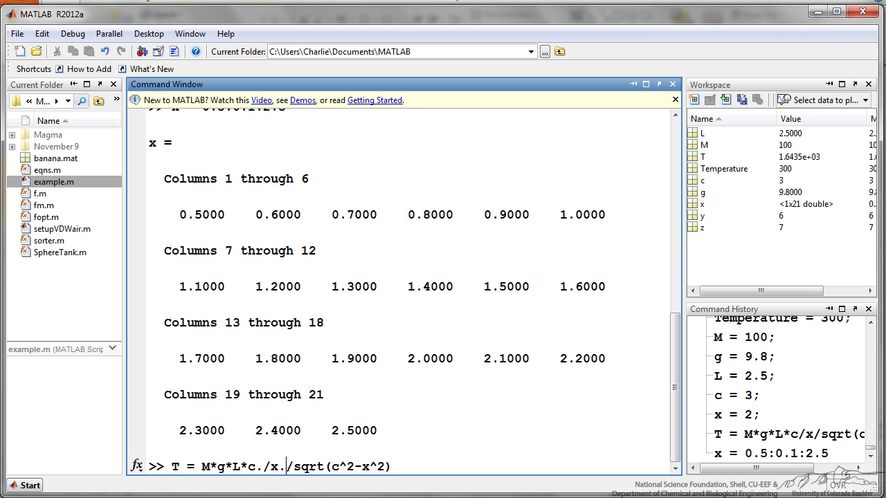
pyautogui.press('Right')
pyautogui.write('.')
pyautogui.press('Return')
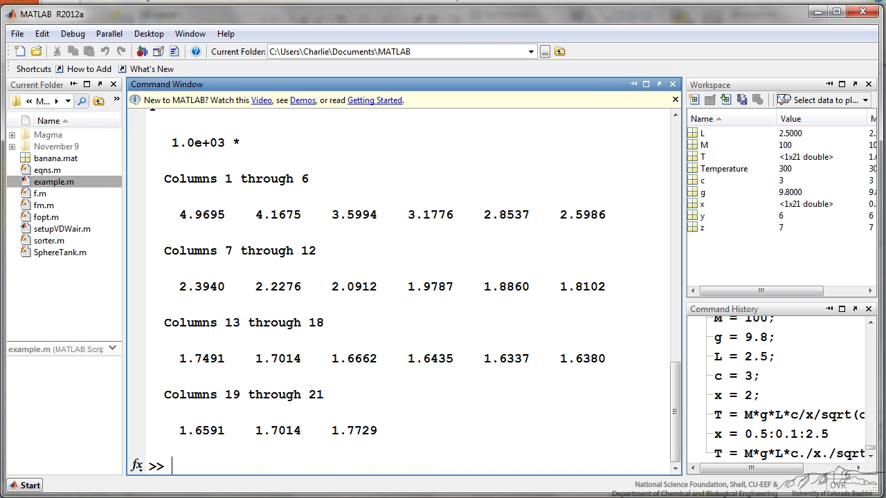
# Scroll through the T output, pointing out the first values and the 1.0e+03 scale factor.
pyautogui.scroll(2, 408, 290)
pyautogui.moveTo(149, 145)
pyautogui.mouseDown()
pyautogui.moveTo(172, 467)
pyautogui.moveTo(378, 430)
pyautogui.mouseUp()
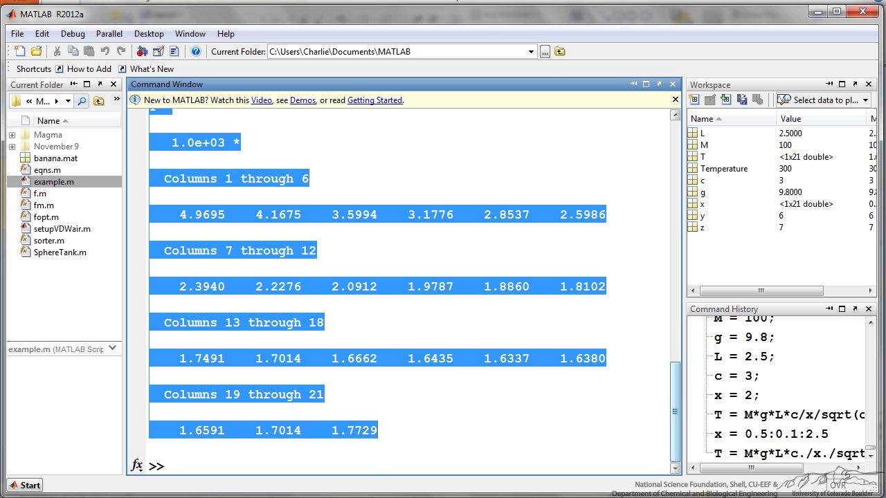
pyautogui.scroll(1, 408, 290)
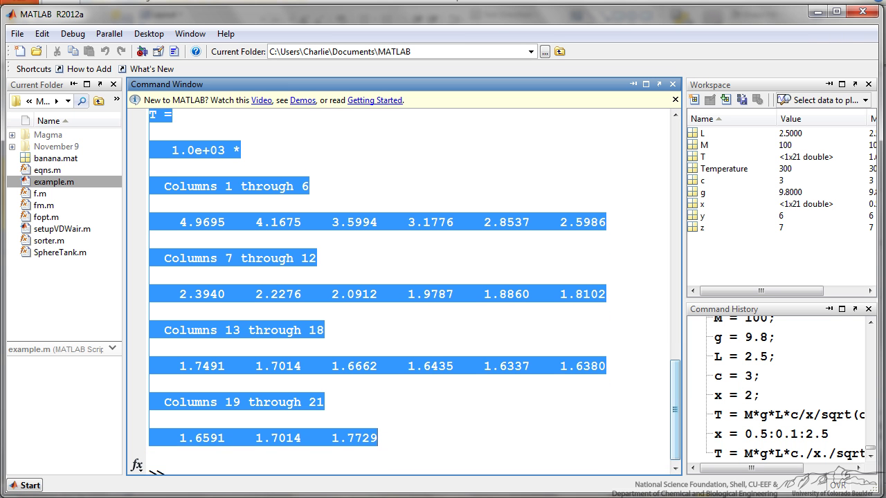
pyautogui.click(150, 239)
pyautogui.moveTo(225, 186); pyautogui.dragTo(310, 186)
pyautogui.click(149, 204)
pyautogui.moveTo(179, 222); pyautogui.dragTo(317, 222)
pyautogui.click(210, 222)
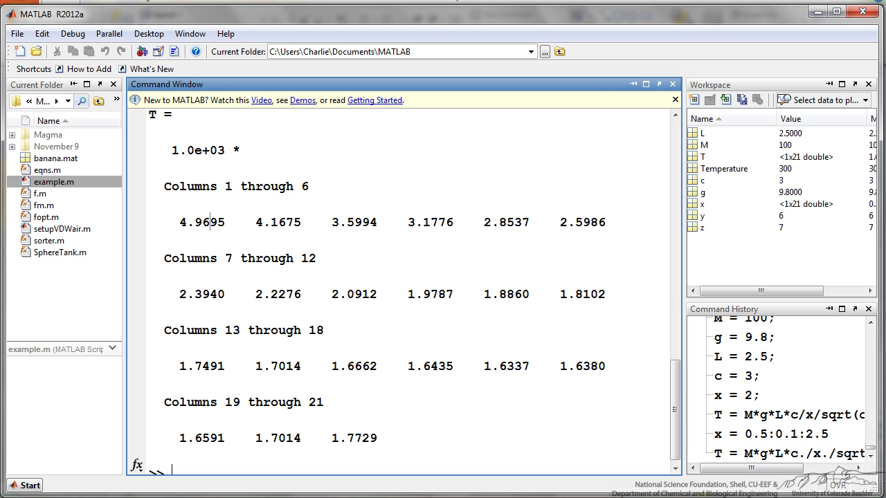
pyautogui.moveTo(171, 149); pyautogui.dragTo(225, 150)
# Mark the first T value 4.9695 and the minimum value 1.6337.
pyautogui.moveTo(180, 222)
pyautogui.mouseDown()
pyautogui.moveTo(234, 222)
pyautogui.moveTo(225, 222)
pyautogui.mouseUp()
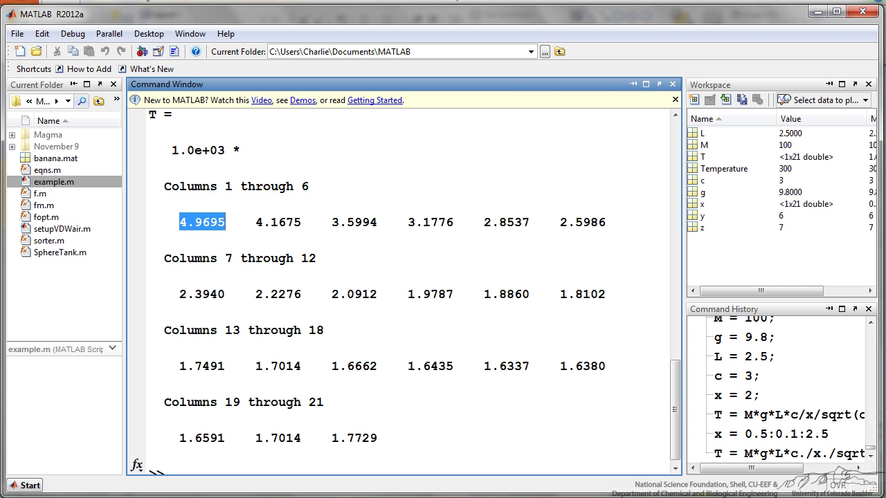
pyautogui.moveTo(476, 366); pyautogui.dragTo(538, 366)
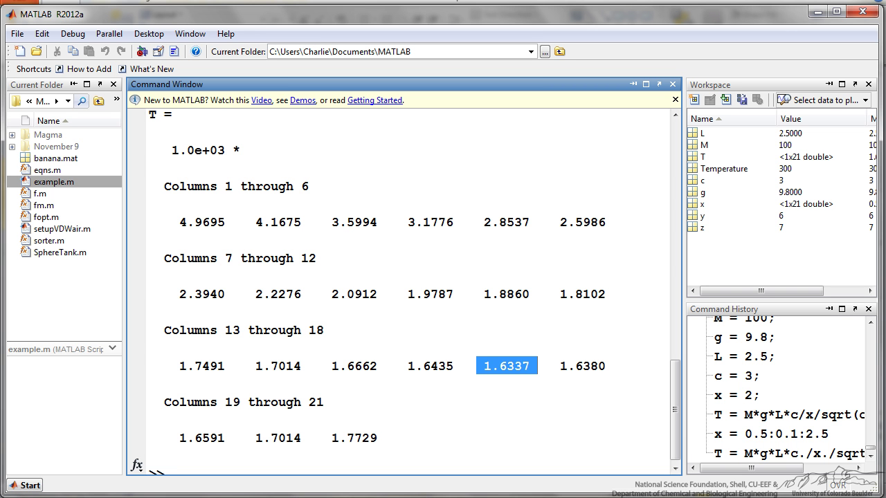
pyautogui.doubleClick(506, 366)
pyautogui.scroll(-1, 414, 290)
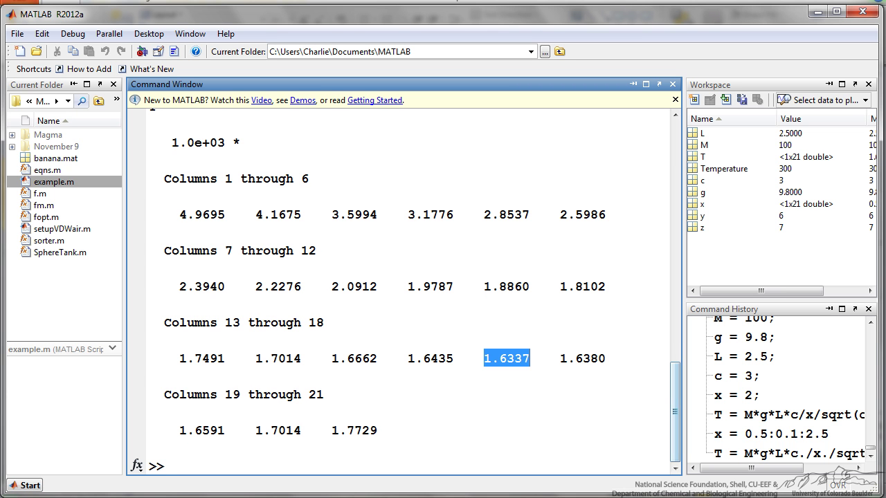
# Plot T against x with plot(x,T) and move the Figure 1 window into view.
pyautogui.write('plot')
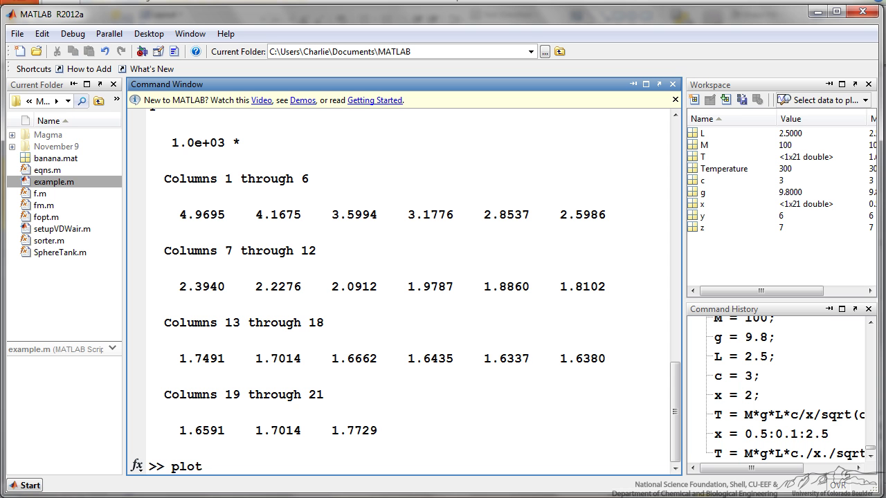
pyautogui.write('(x,T)')
pyautogui.press('Return')
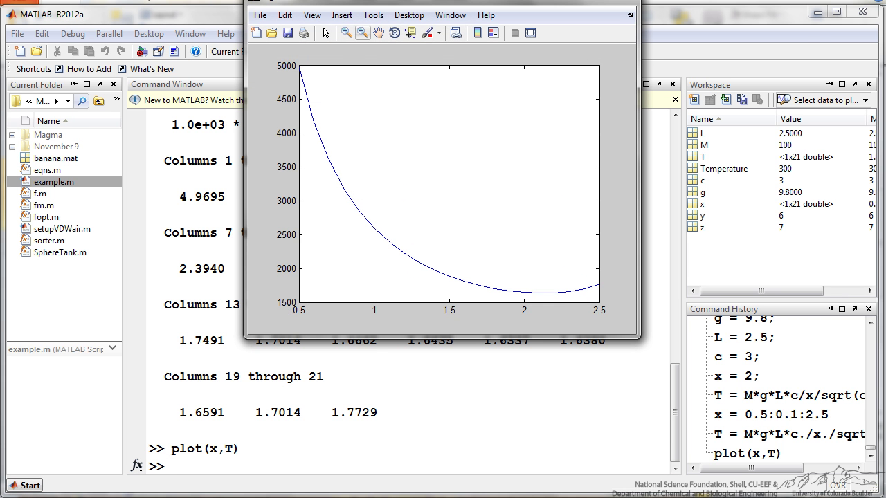
pyautogui.moveTo(374, 2)
pyautogui.mouseDown()
pyautogui.moveTo(348, 46)
pyautogui.moveTo(316, 71)
pyautogui.mouseUp()
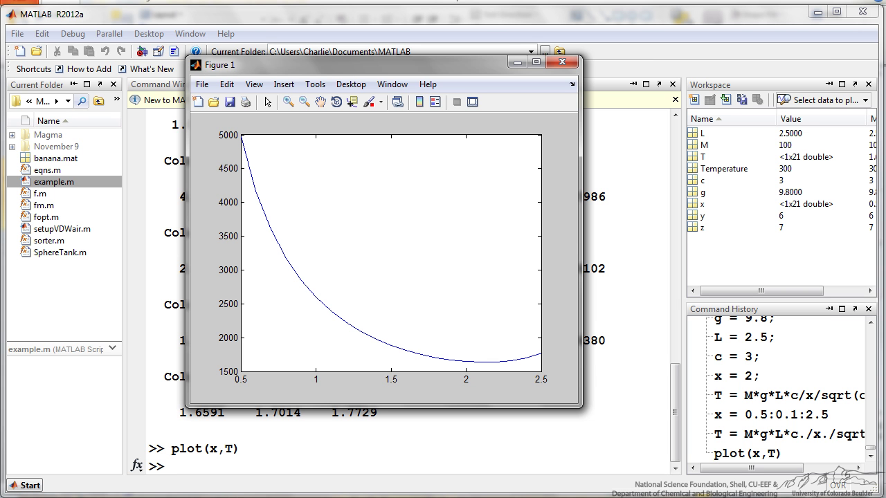
pyautogui.moveTo(315, 64); pyautogui.dragTo(339, 81)
# Clear the Command Window with clc and delete all workspace variables with clear.
pyautogui.click(170, 84)
pyautogui.write('clc')
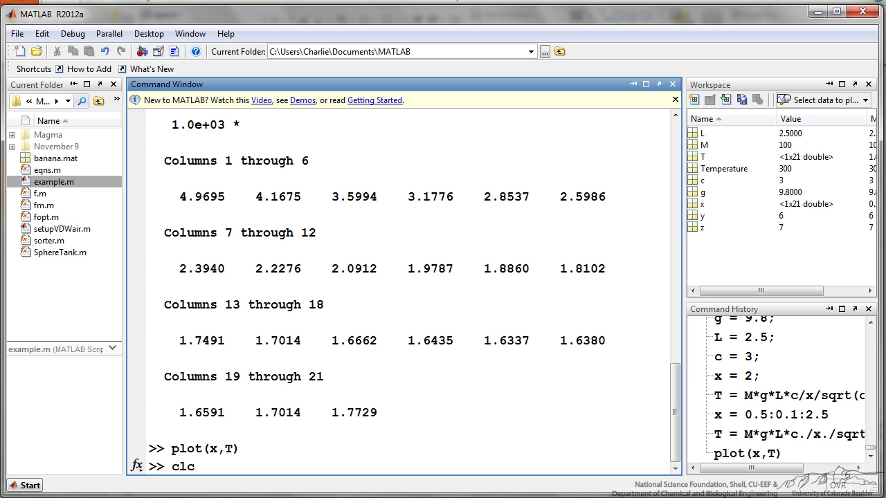
pyautogui.press('Return')
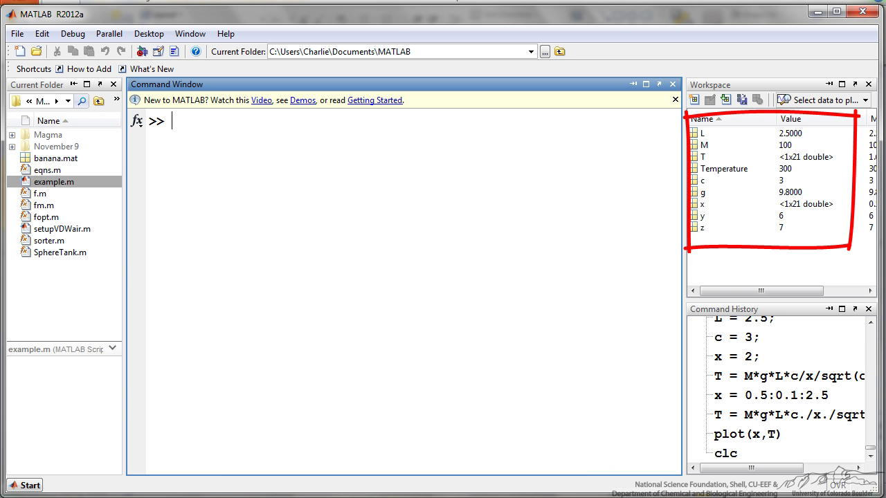
pyautogui.write('clear')
pyautogui.press('Return')
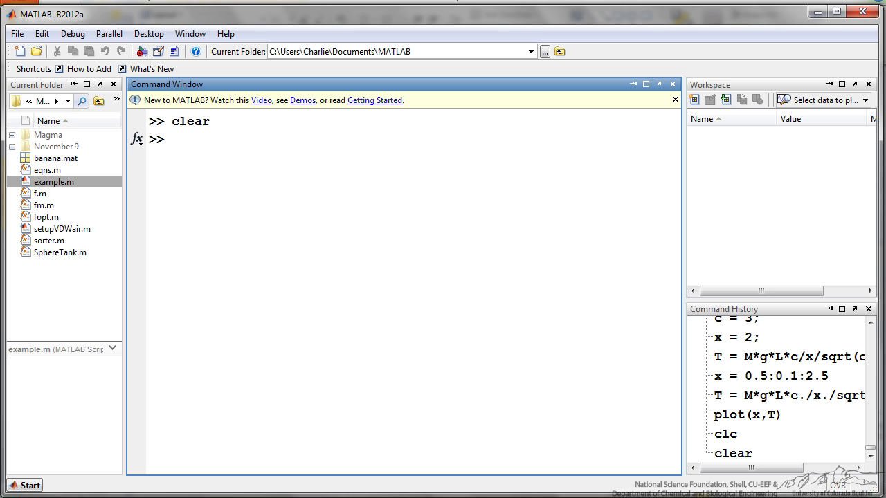
# Declare M, g, L, c, x, T symbolic with syms and define T = M*g*L*c/x/sqrt(c^2-x^2).
pyautogui.write('syms ')
pyautogui.write('M ')
pyautogui.write('g L c')
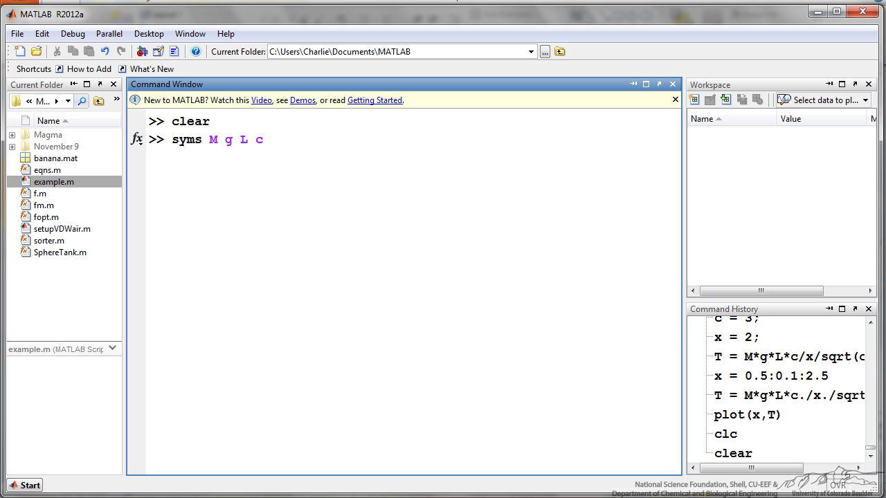
pyautogui.write(' x T')
pyautogui.press('Return')
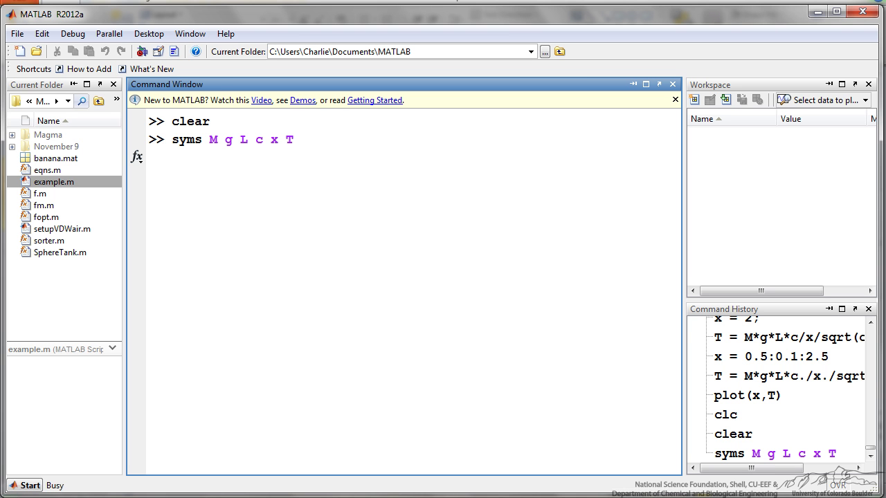
pyautogui.write('T = M*g*L*c/x/sqrt(c^2-x^2)')
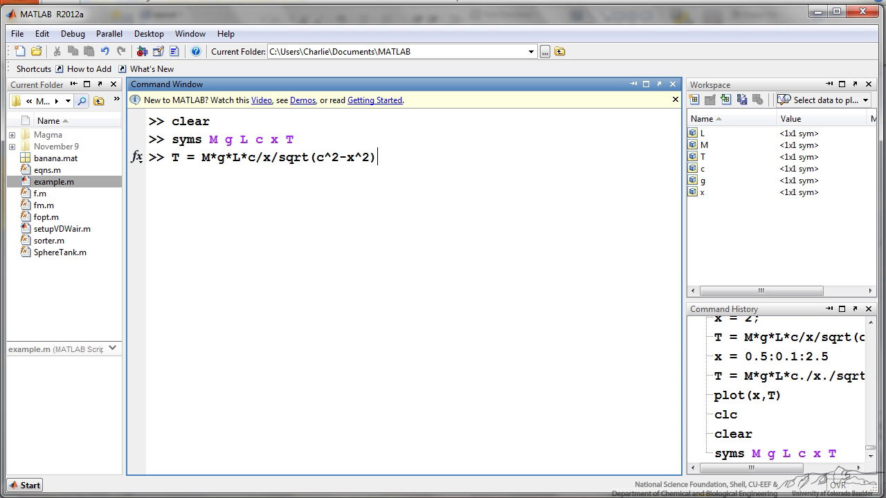
pyautogui.press('Return')
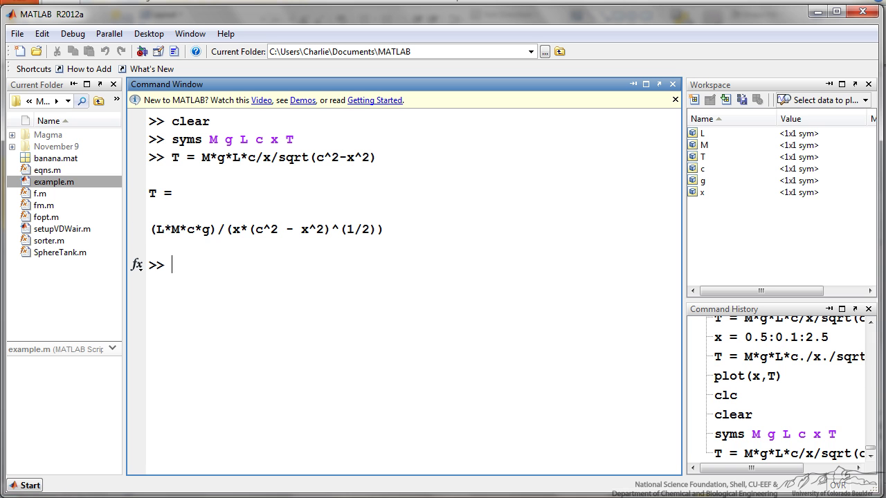
# Point out that sqrt in the entered formula appears as ^(1/2) in the symbolic result.
pyautogui.moveTo(149, 229); pyautogui.dragTo(384, 229)
pyautogui.click(372, 229)
pyautogui.moveTo(279, 158); pyautogui.dragTo(308, 158)
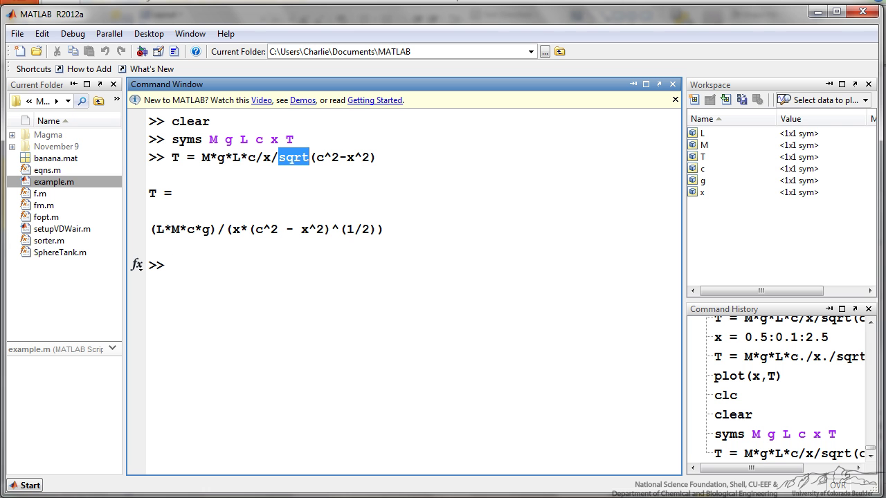
pyautogui.click(301, 229)
pyautogui.moveTo(324, 229); pyautogui.dragTo(371, 229)
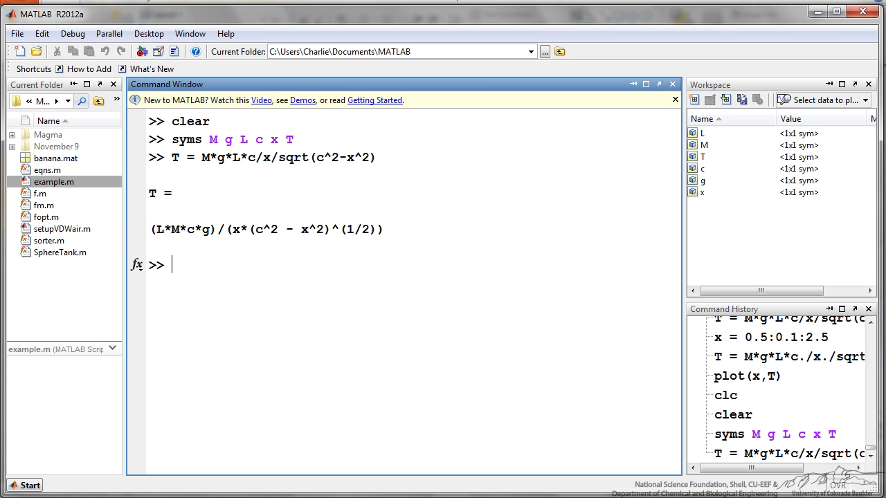
# Enter dTdx = diff(T,x) to get the symbolic derivative of T with respect to x.
pyautogui.write('D')
pyautogui.press('BackSpace')
pyautogui.write('dTdx =')
pyautogui.write('iff(')
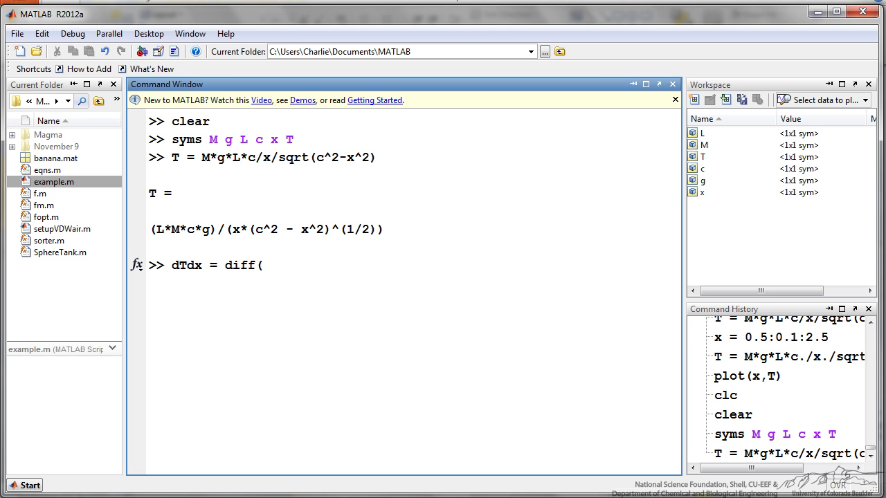
pyautogui.write('T,x')
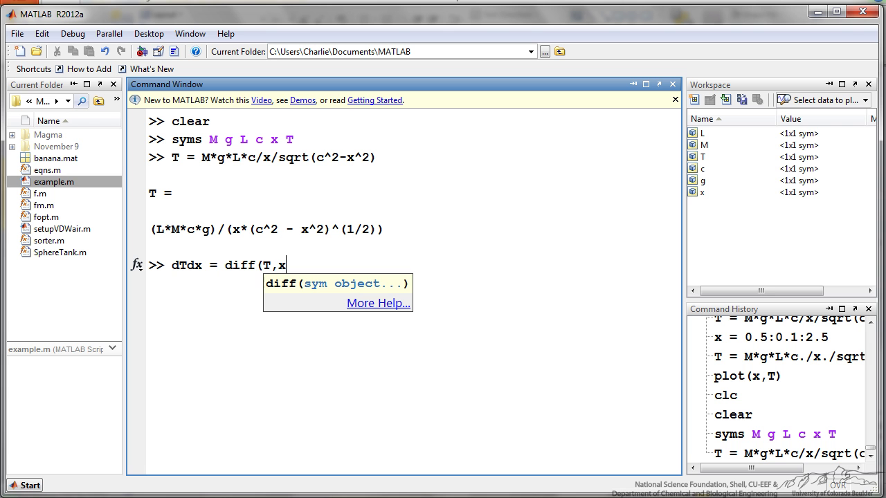
pyautogui.write(')')
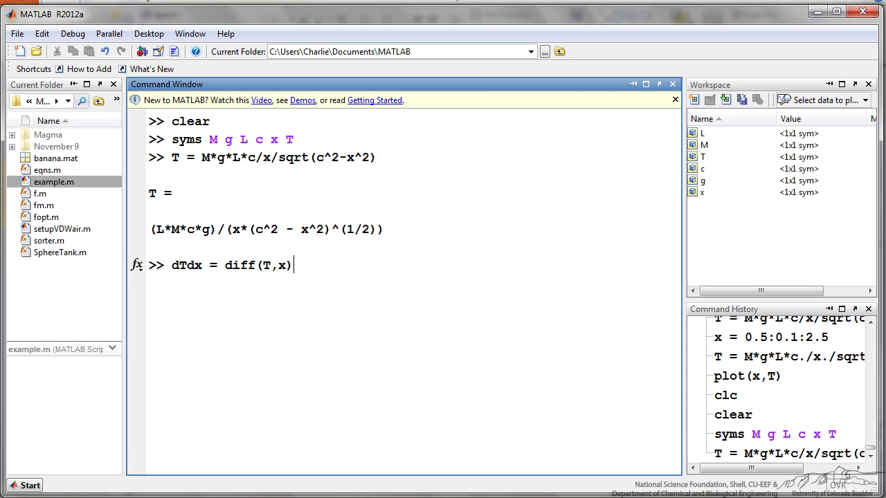
pyautogui.press('Left')
pyautogui.press('Left')
pyautogui.press('Left')
pyautogui.hotkey('shift', 'Left')
pyautogui.hotkey('shift', 'Left')
pyautogui.hotkey('shift', 'Left')
pyautogui.hotkey('shift', 'Right')
pyautogui.press('Right')
pyautogui.press('Right')
pyautogui.press('Right')
pyautogui.press('End')
pyautogui.press('Return')
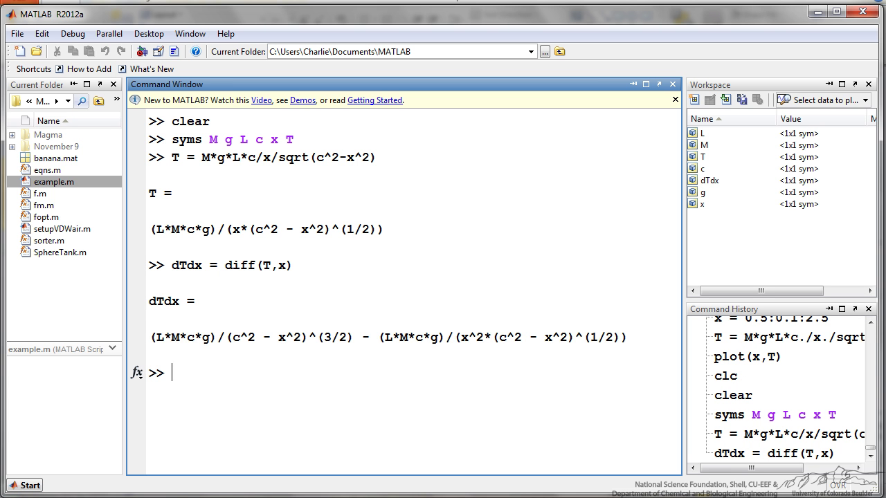
# Select and copy the displayed derivative expression.
pyautogui.moveTo(150, 337); pyautogui.dragTo(156, 354)
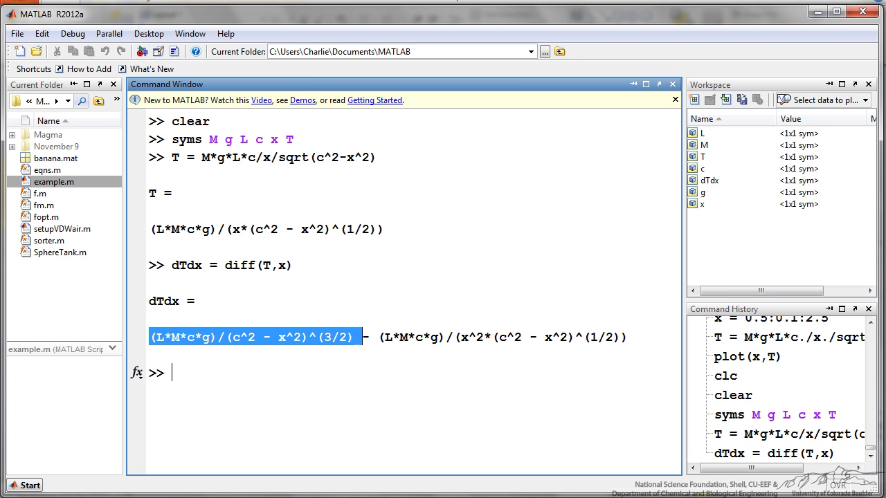
pyautogui.moveTo(156, 354); pyautogui.dragTo(628, 339)
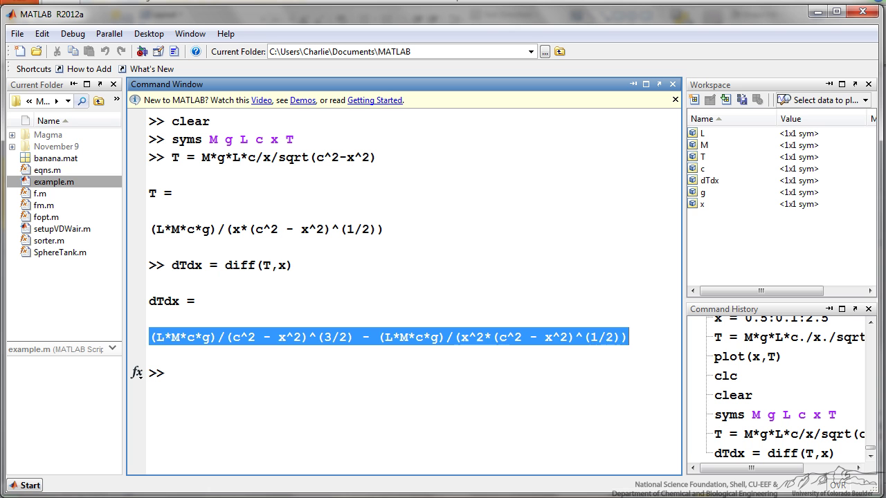
pyautogui.hotkey('ctrl', 'c')
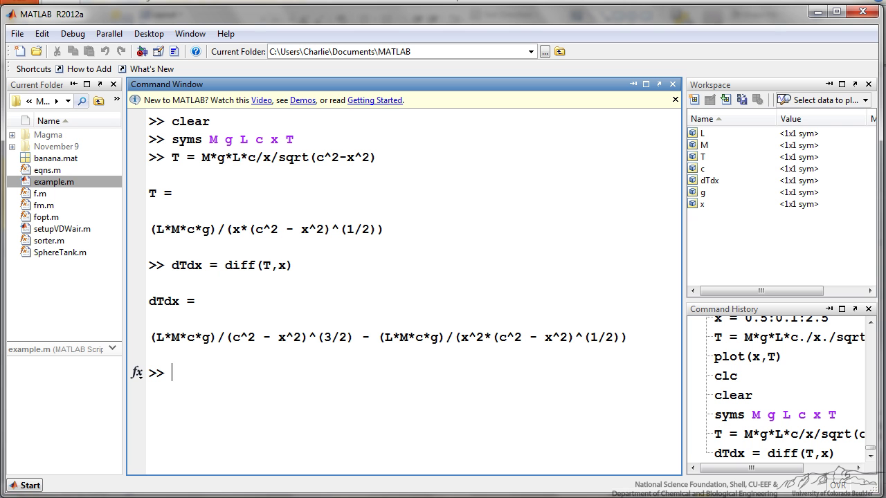
# Run solve(dTdx,x) and highlight the roots -(2^(1/2)*c)/2 and (2^(1/2)*c)/2 in the output.
pyautogui.write('solve(')
pyautogui.write('dTdx,x')
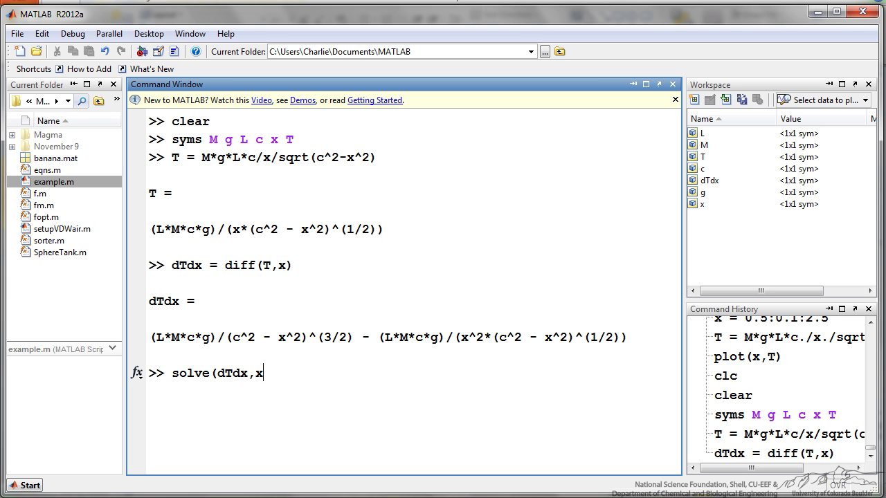
pyautogui.write(')')
pyautogui.press('Return')
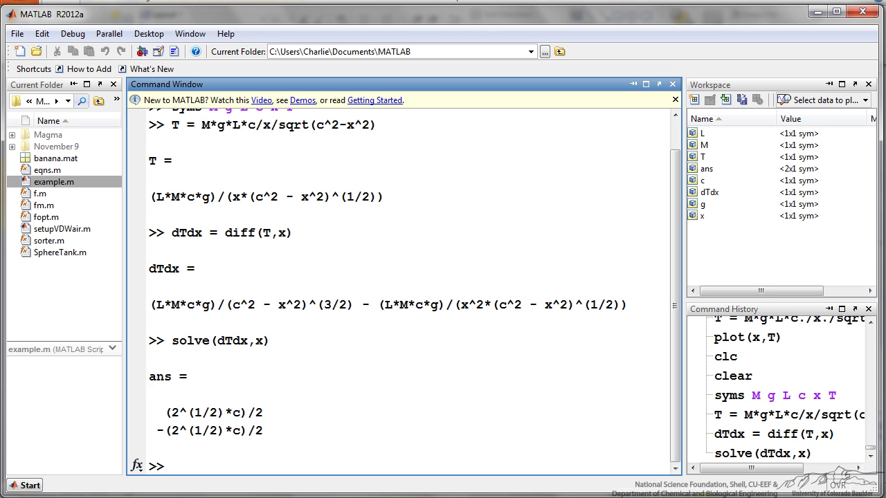
pyautogui.moveTo(148, 376); pyautogui.dragTo(173, 376)
pyautogui.click(188, 412)
pyautogui.moveTo(158, 430); pyautogui.dragTo(263, 431)
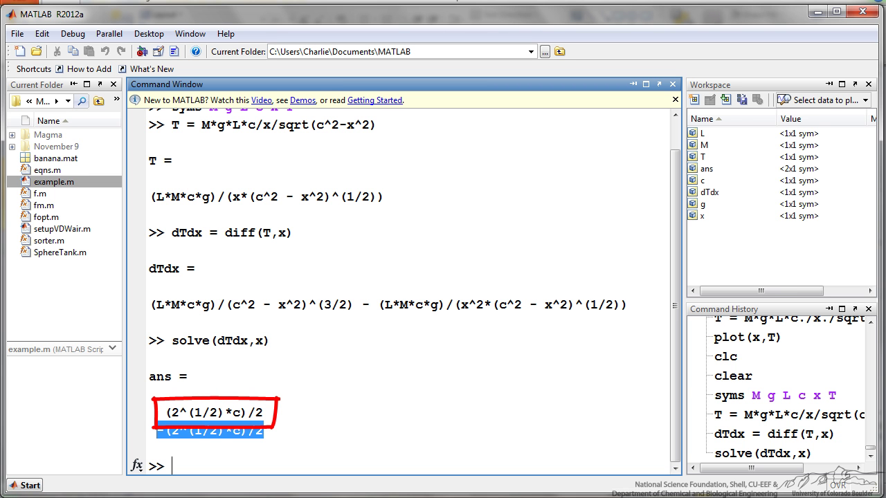
pyautogui.click(179, 412)
pyautogui.moveTo(165, 413); pyautogui.dragTo(263, 413)
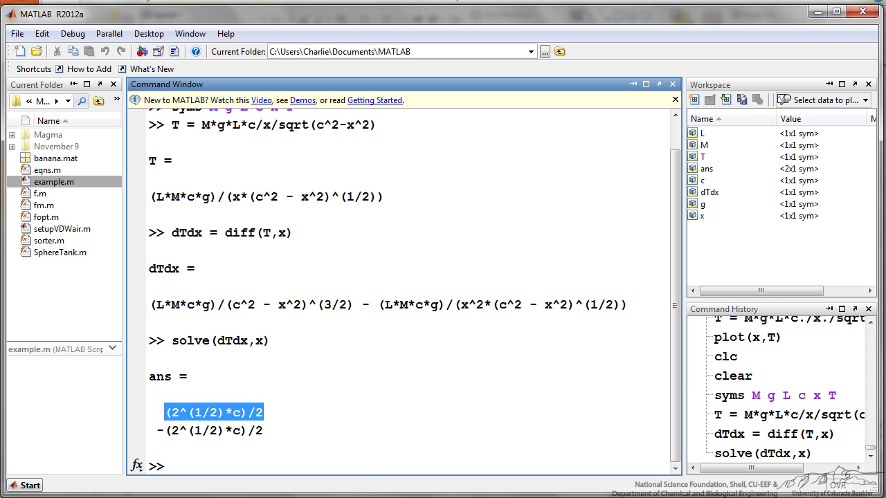
# Assign c = 3 in the command window.
pyautogui.press('Escape')
pyautogui.write('c = 3;')
pyautogui.press('Return')
# Evaluate the positive root sqrt(2)/2*c numerically and highlight the result 2.1213.
pyautogui.press('Up')
pyautogui.press('Up')
pyautogui.press('Up')
pyautogui.press('Down')
pyautogui.press('Down')
pyautogui.press('Down')
pyautogui.write('sqrt(2)/2*c')
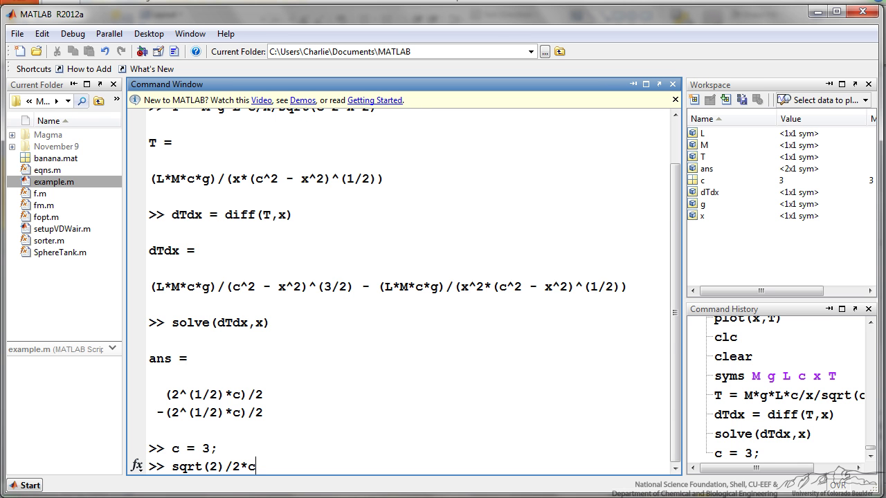
pyautogui.press('Return')
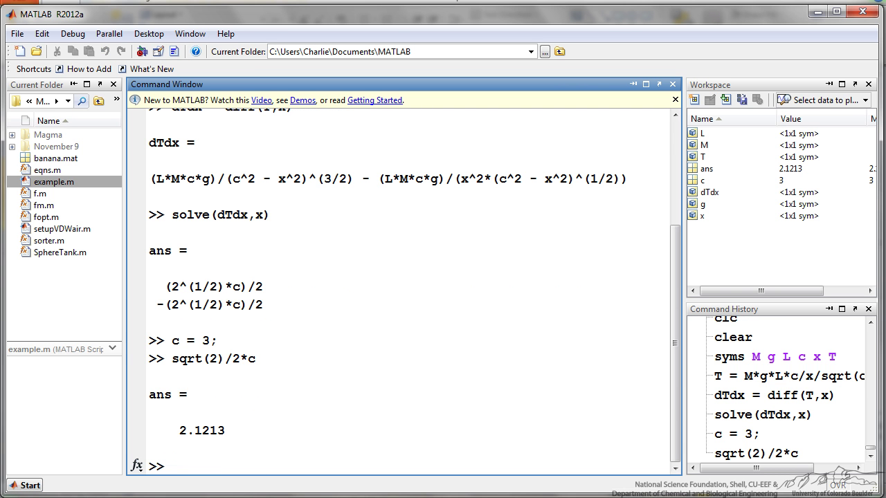
pyautogui.moveTo(179, 430); pyautogui.dragTo(226, 431)
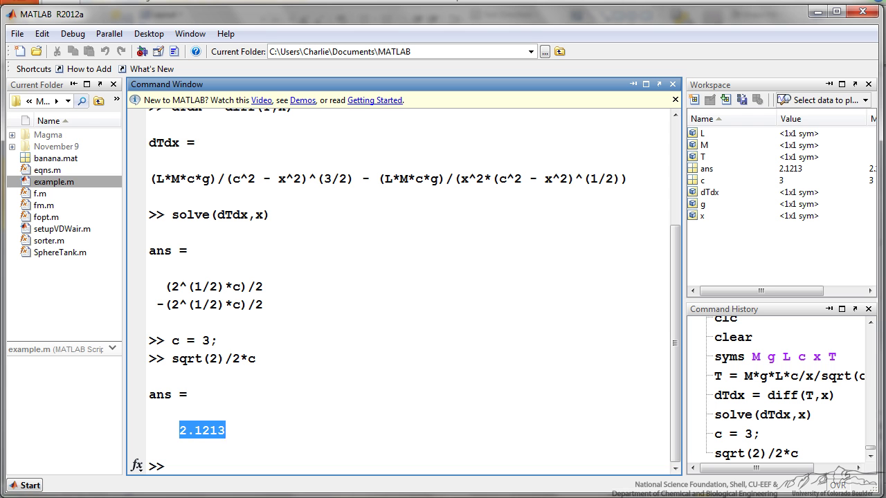